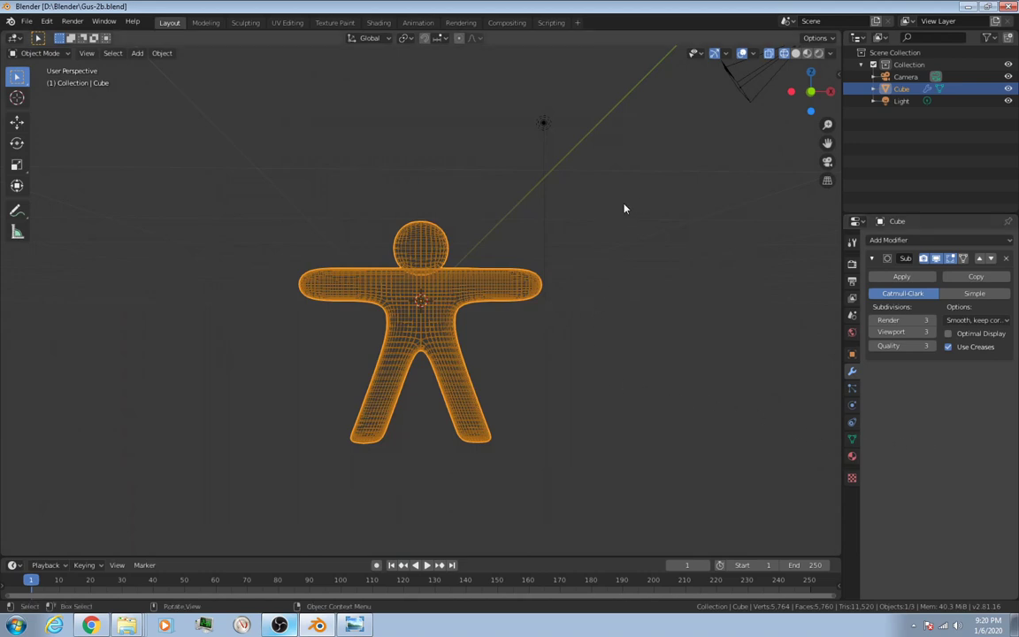
click(819, 54)
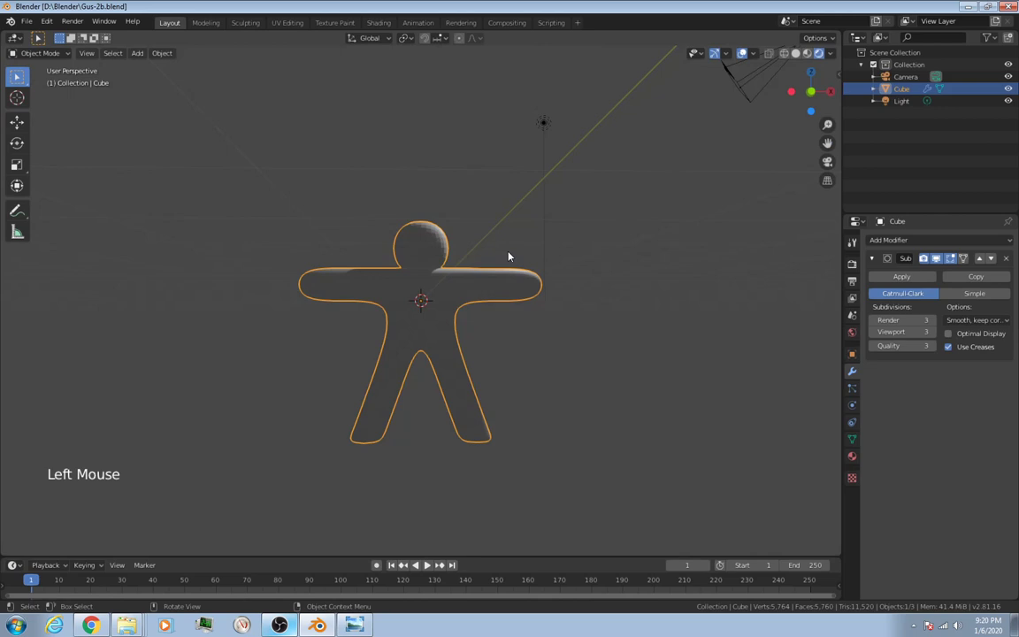
scroll(456, 245, up, 5)
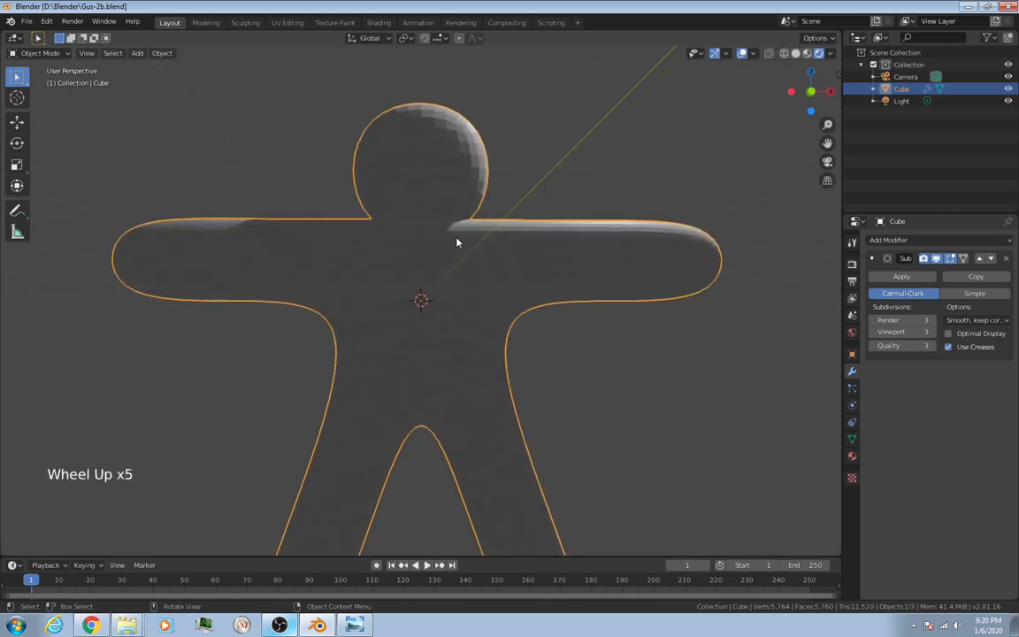
scroll(513, 152, down, 4)
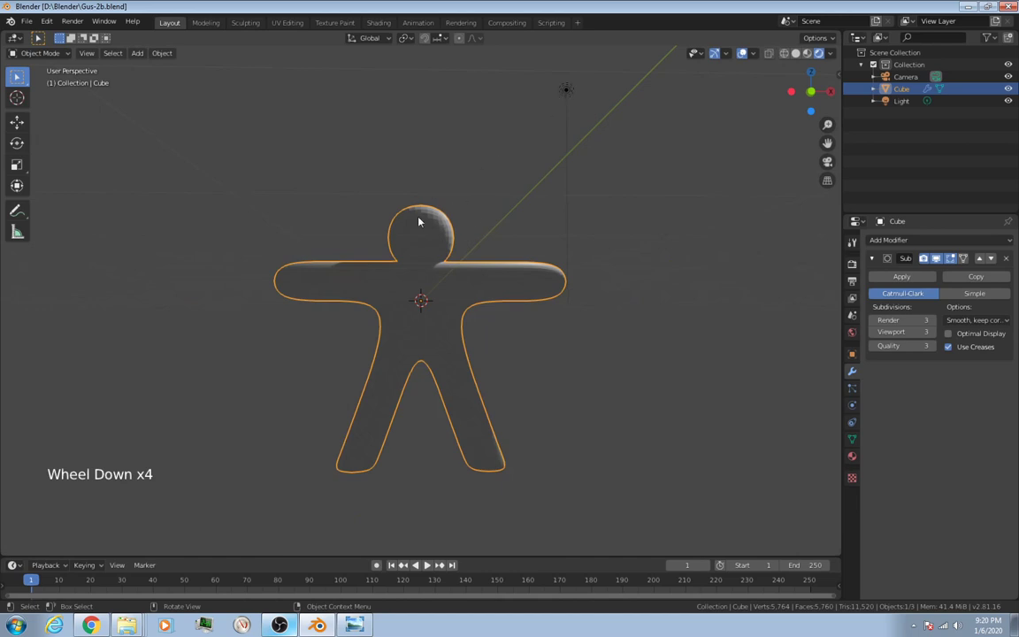
Step: Move the light in front of and left of the figure, to about X -1.90, Y -5.14, Z 5.90 m
click(567, 92)
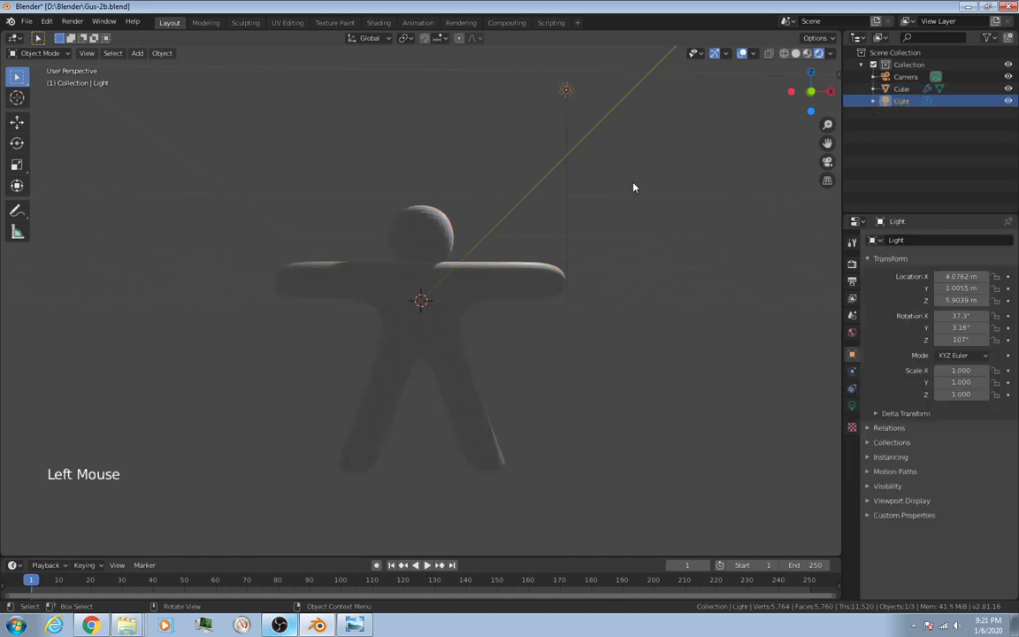
key(KP_7)
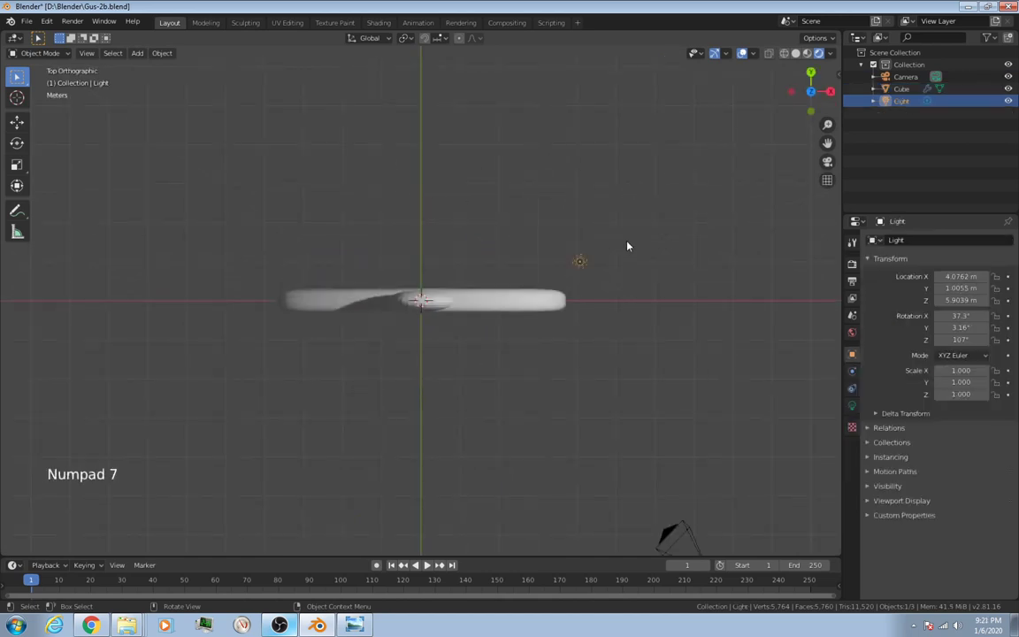
key(g)
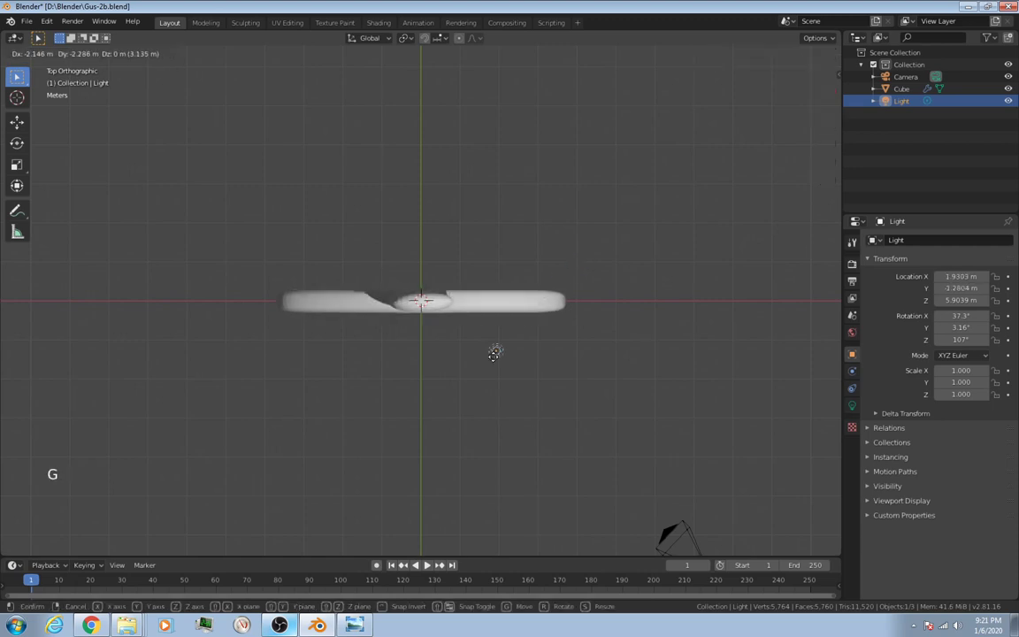
click(348, 499)
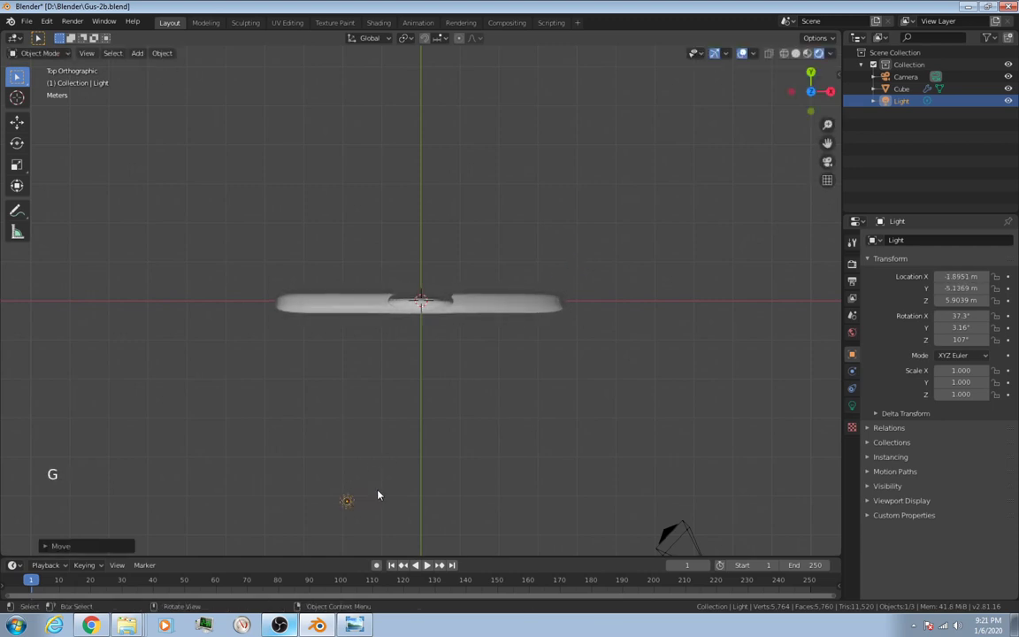
key(KP_1)
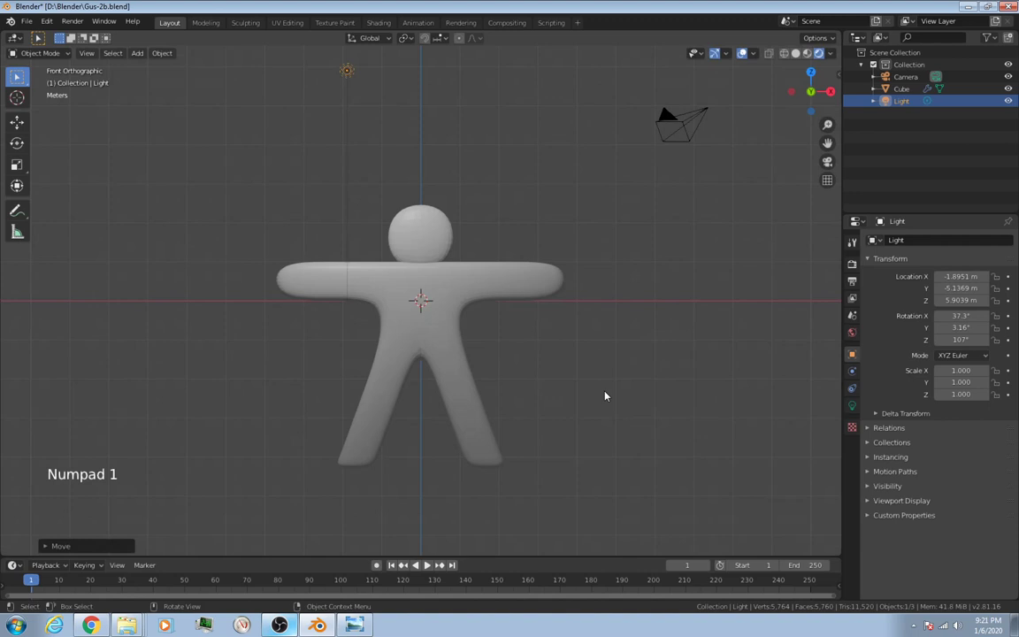
scroll(486, 286, up, 5)
scroll(486, 287, down, 2)
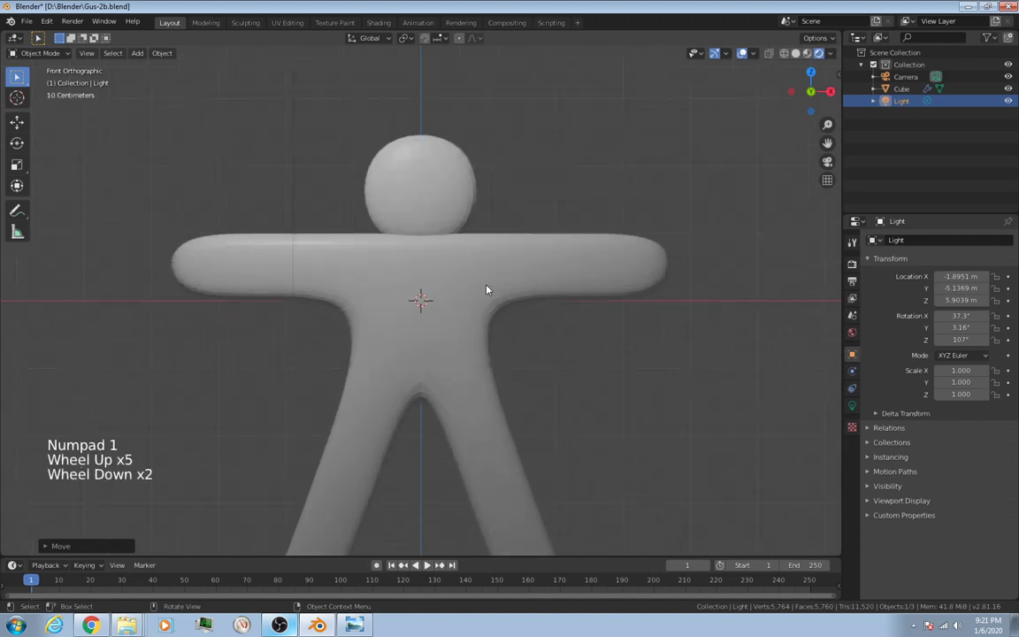
scroll(476, 212, up, 1)
Step: Select the gingerbread Cube instead of the light and zoom to see the whole figure
right_click(525, 174)
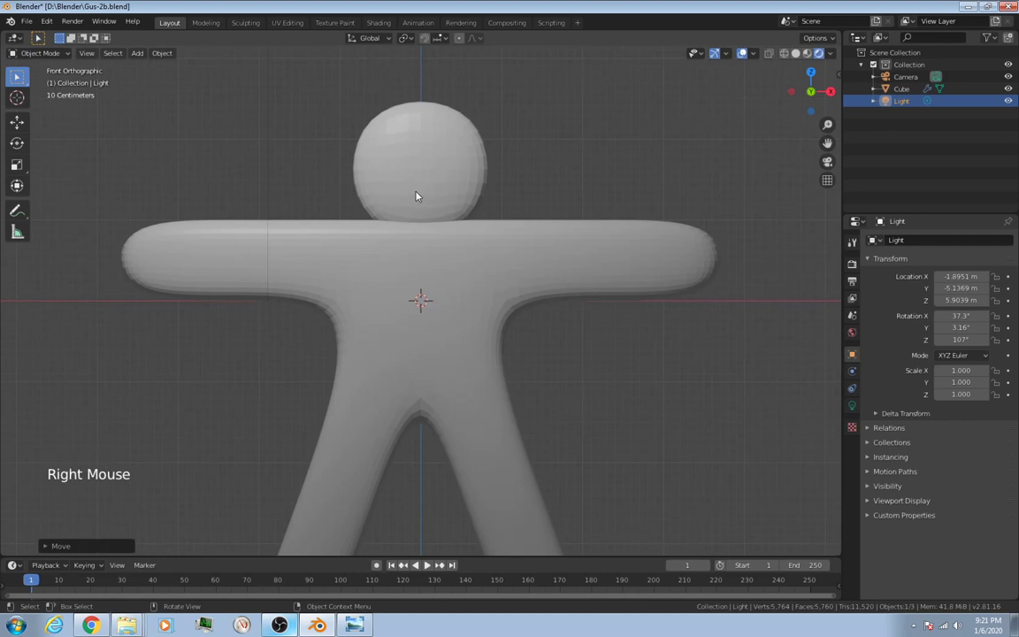
click(418, 193)
scroll(526, 175, up, 1)
right_click(529, 173)
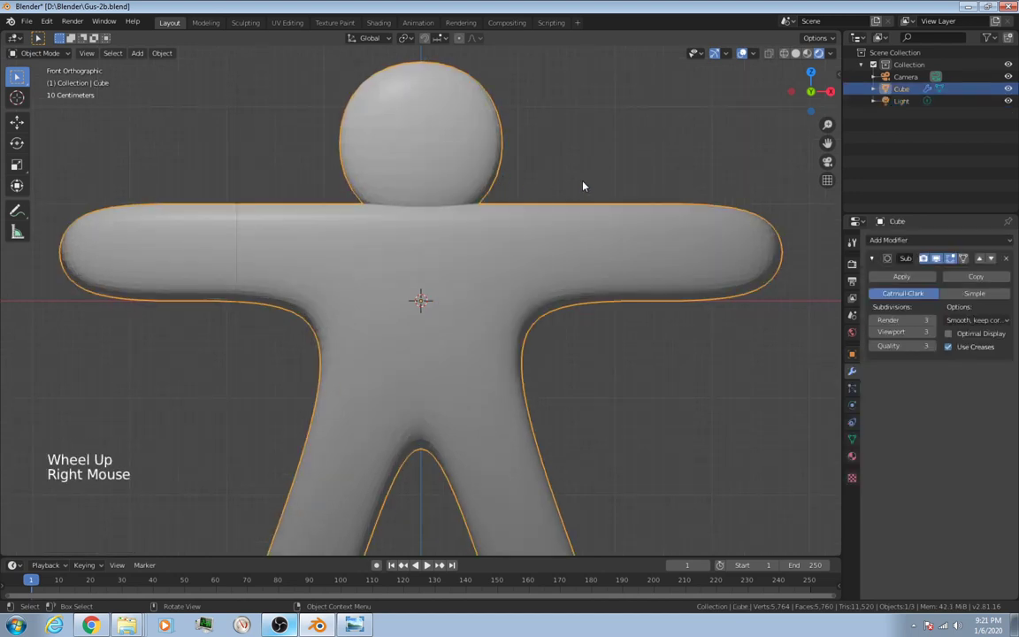
scroll(582, 198, down, 7)
scroll(578, 204, up, 4)
scroll(576, 206, down, 3)
scroll(577, 206, up, 2)
scroll(577, 206, down, 1)
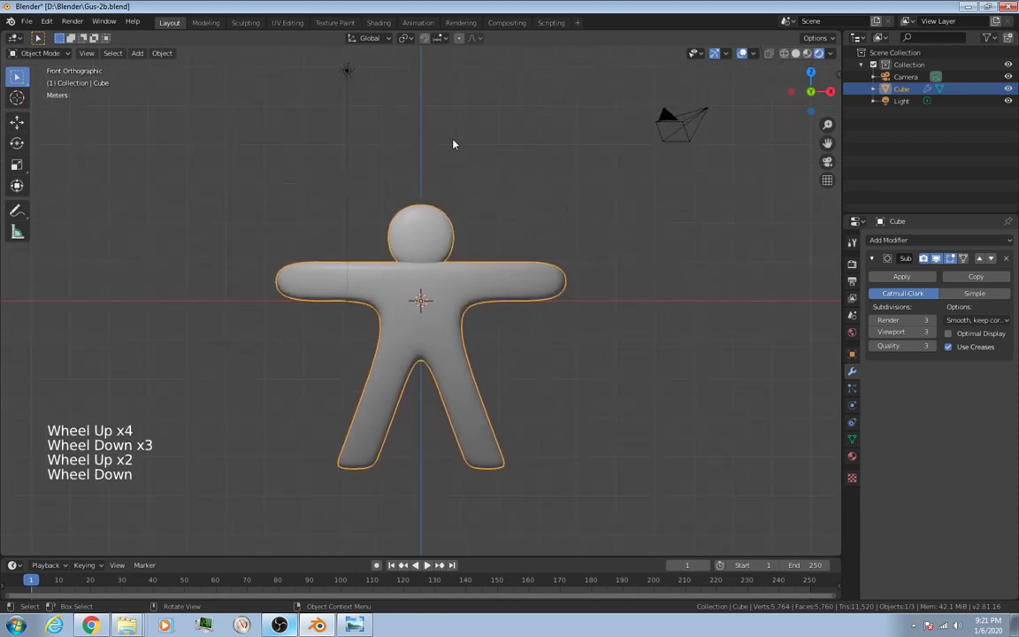
Step: Switch to the Shading workspace in camera view, enlarge the node editor and shift the nodes right
click(381, 24)
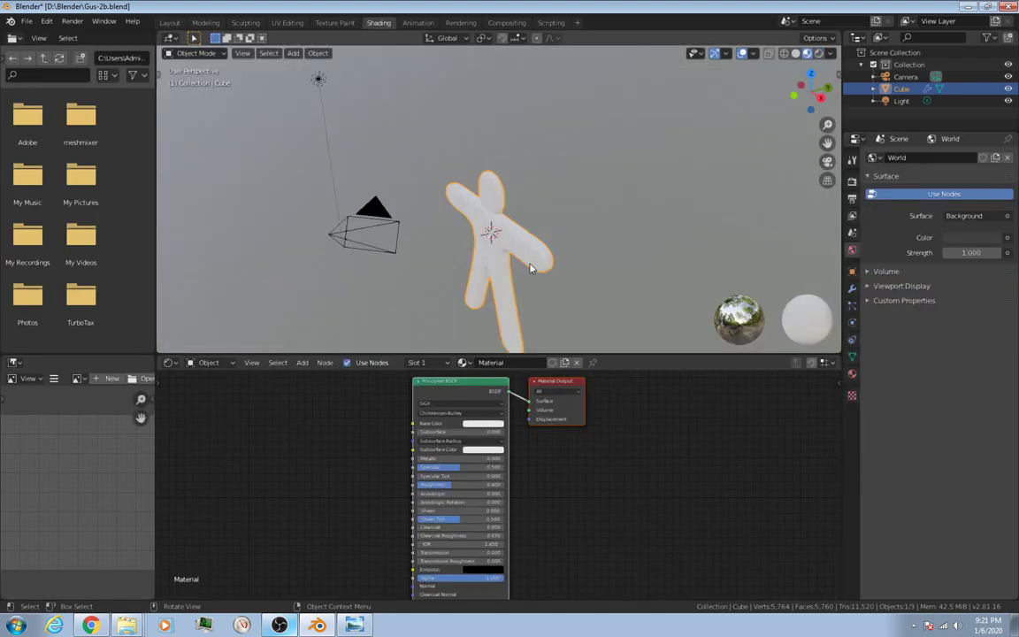
key(KP_0)
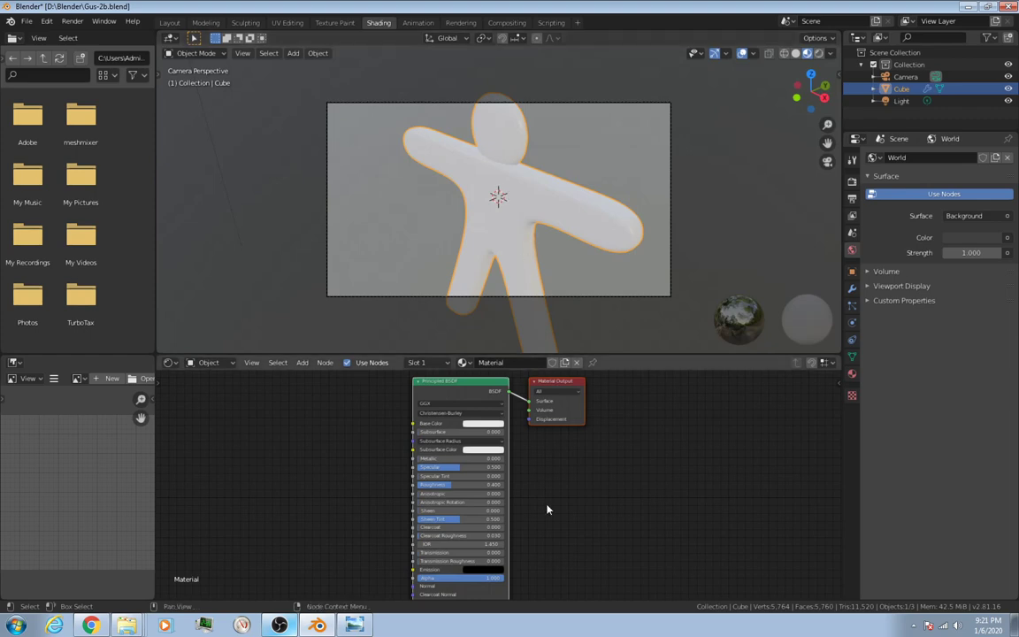
drag(622, 354, 624, 276)
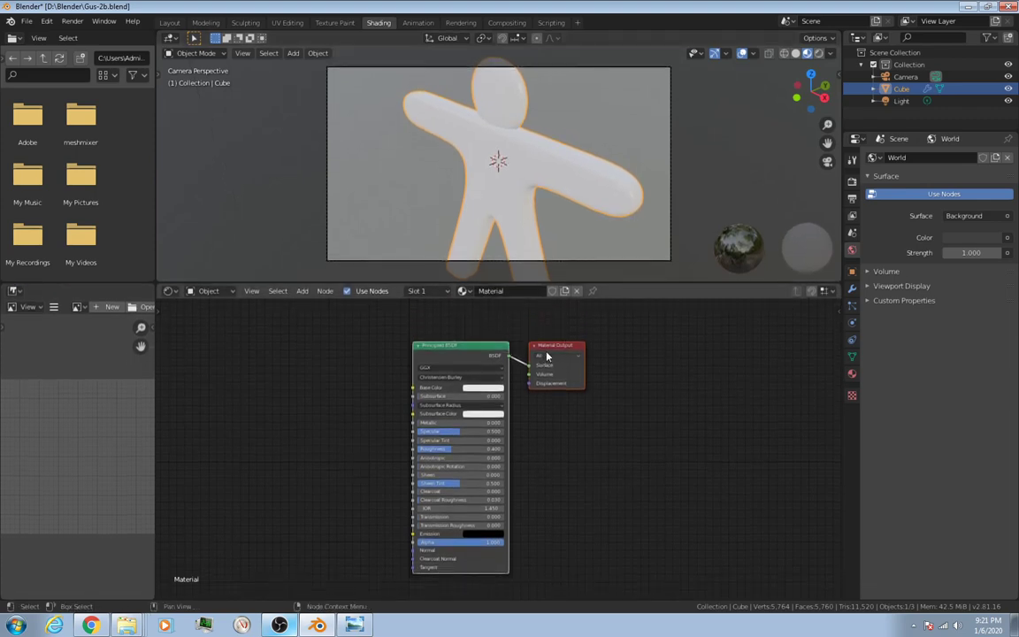
drag(556, 349, 678, 345)
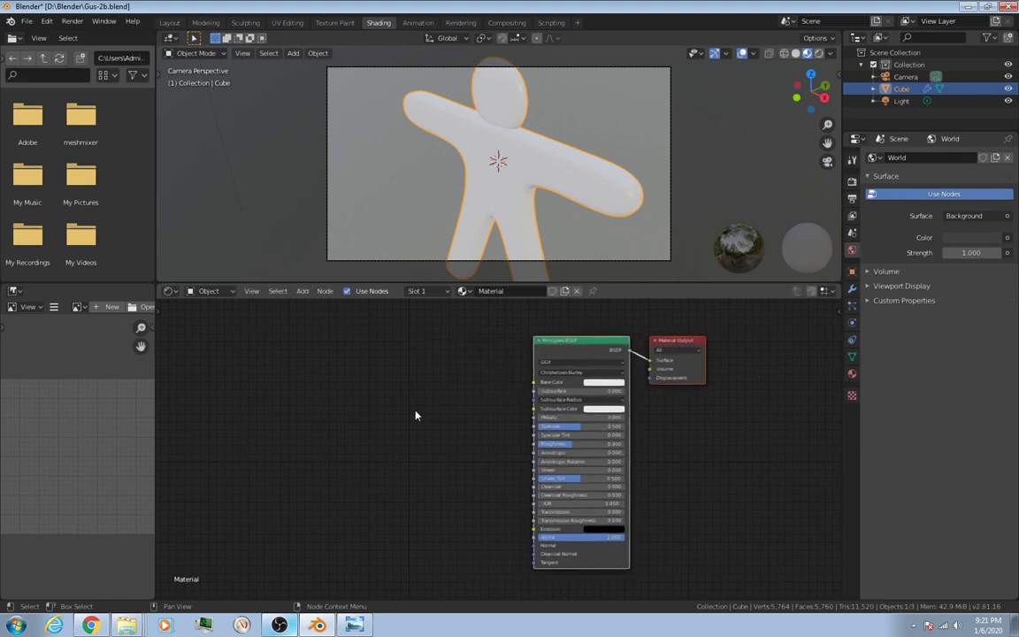
Step: Set the Principled BSDF Base Color to a dark red-brown with value about 0.174
click(593, 386)
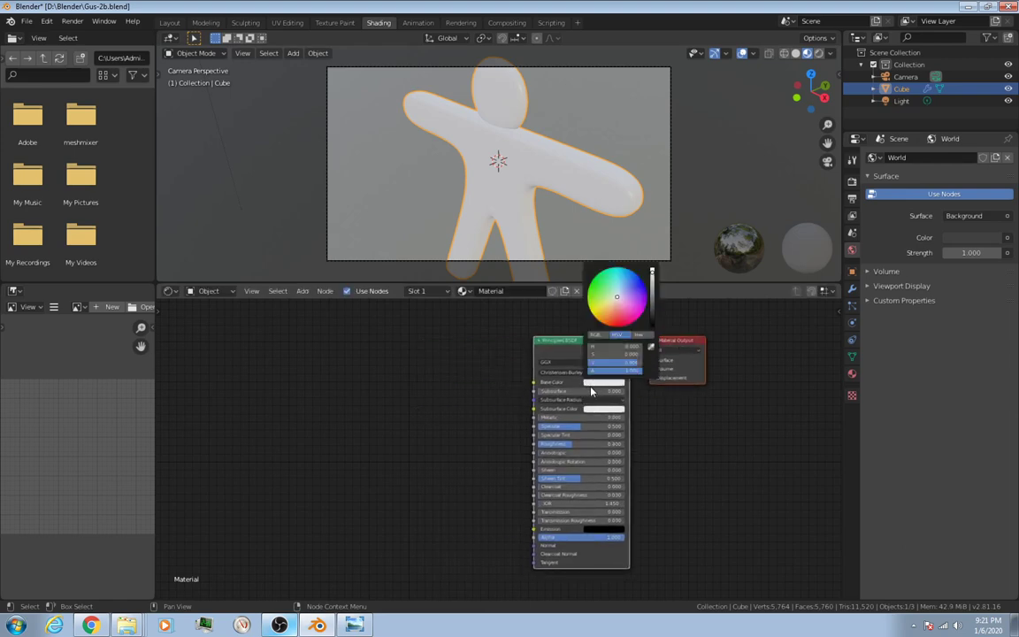
click(618, 316)
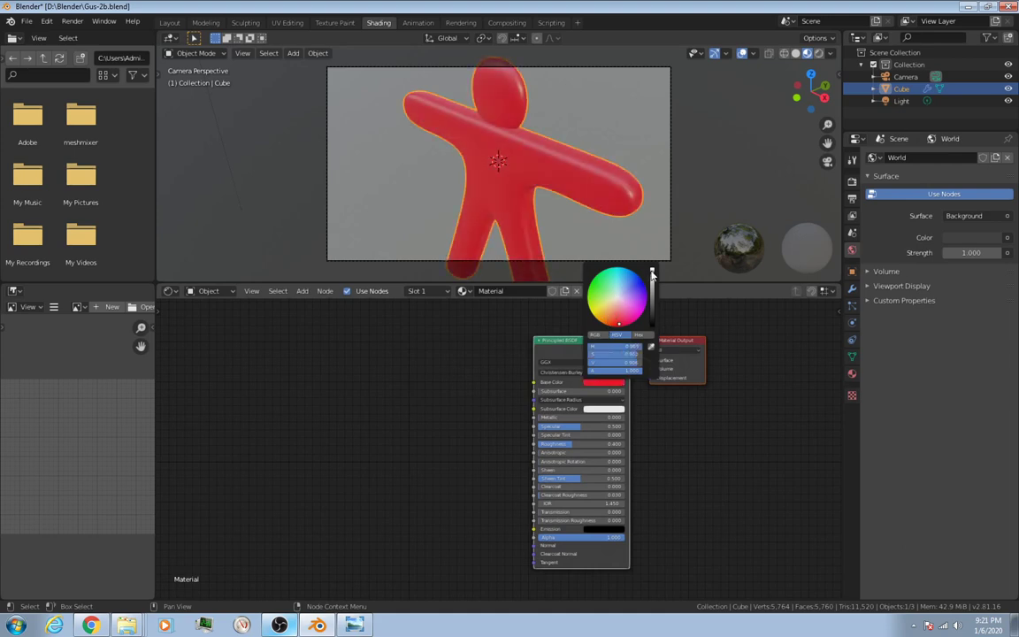
drag(652, 273, 651, 313)
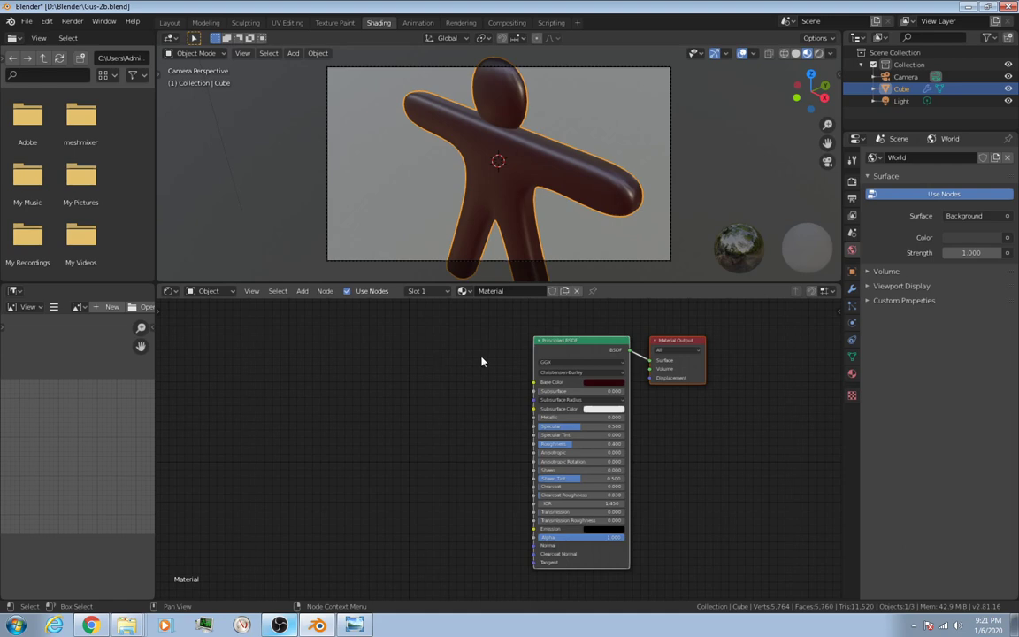
click(302, 292)
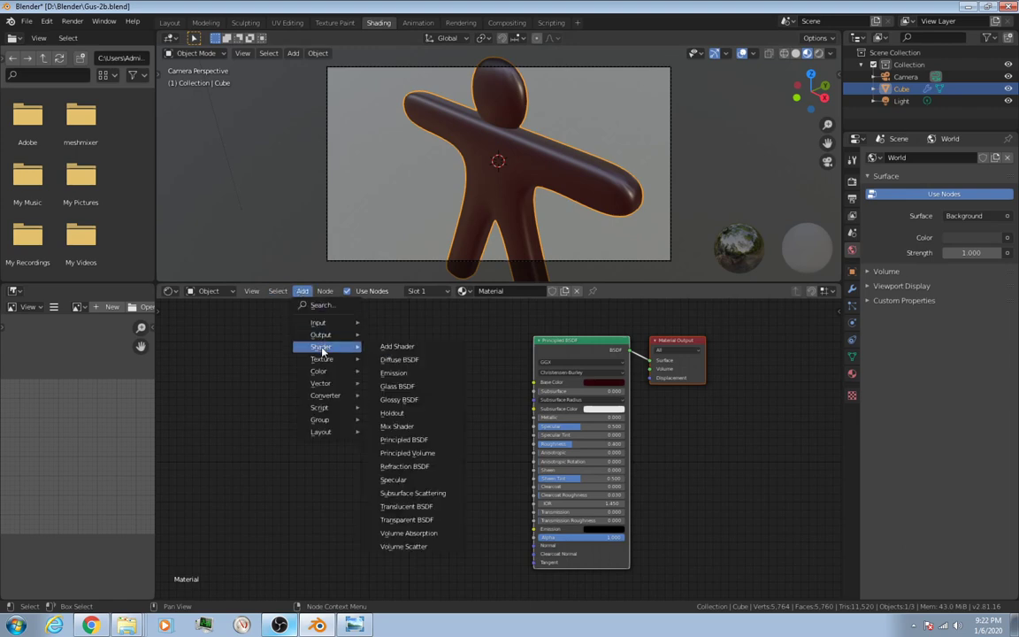
Step: Add a ColorRamp left of the Principled BSDF, with its black stop at 0.259 and white stop at 0.677
mouse_move(324, 399)
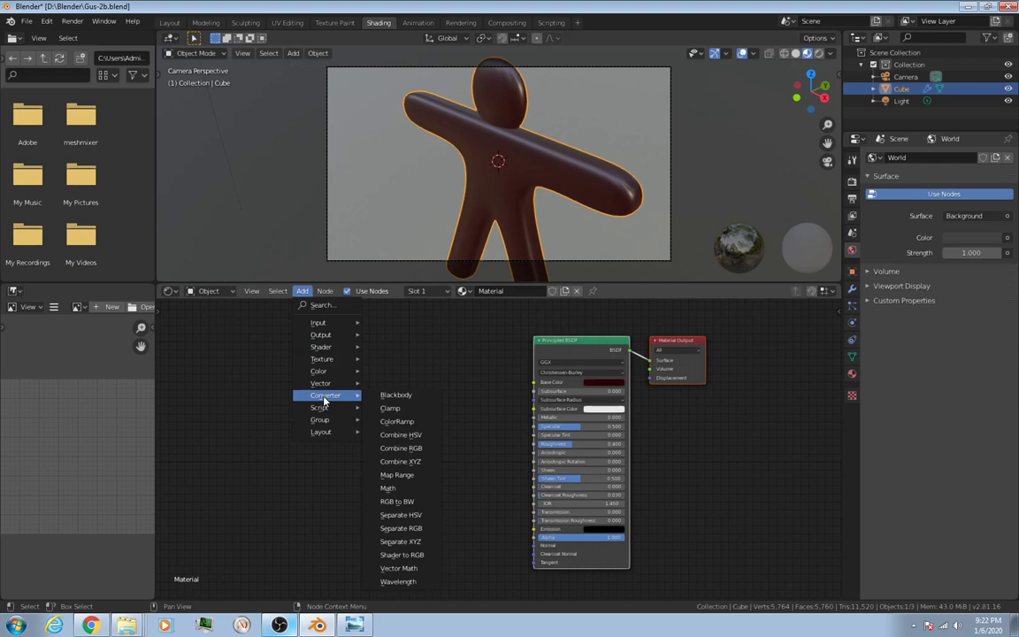
click(407, 422)
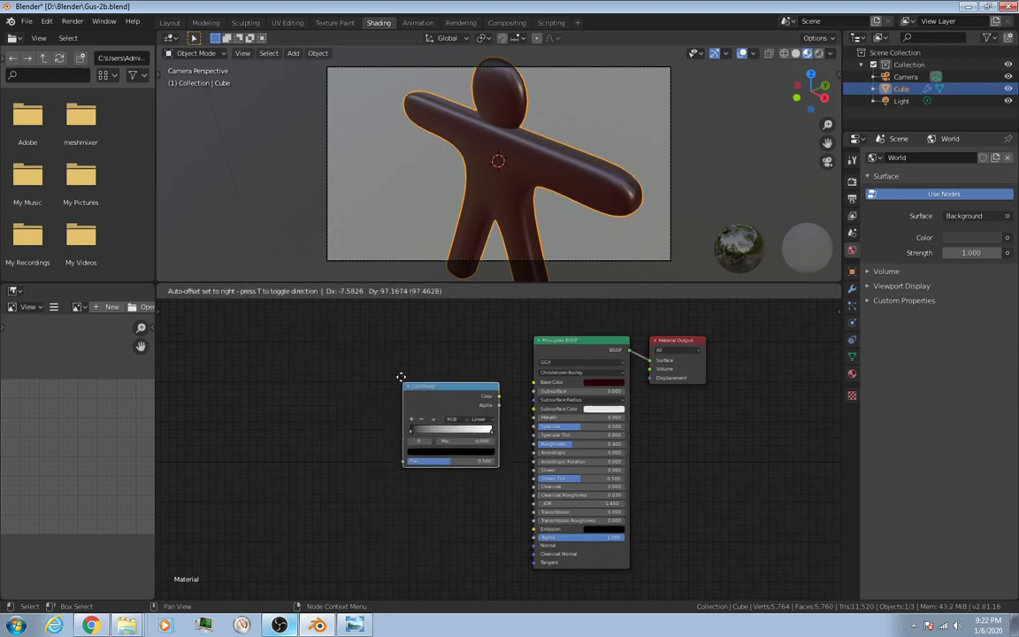
click(387, 344)
scroll(488, 385, up, 2)
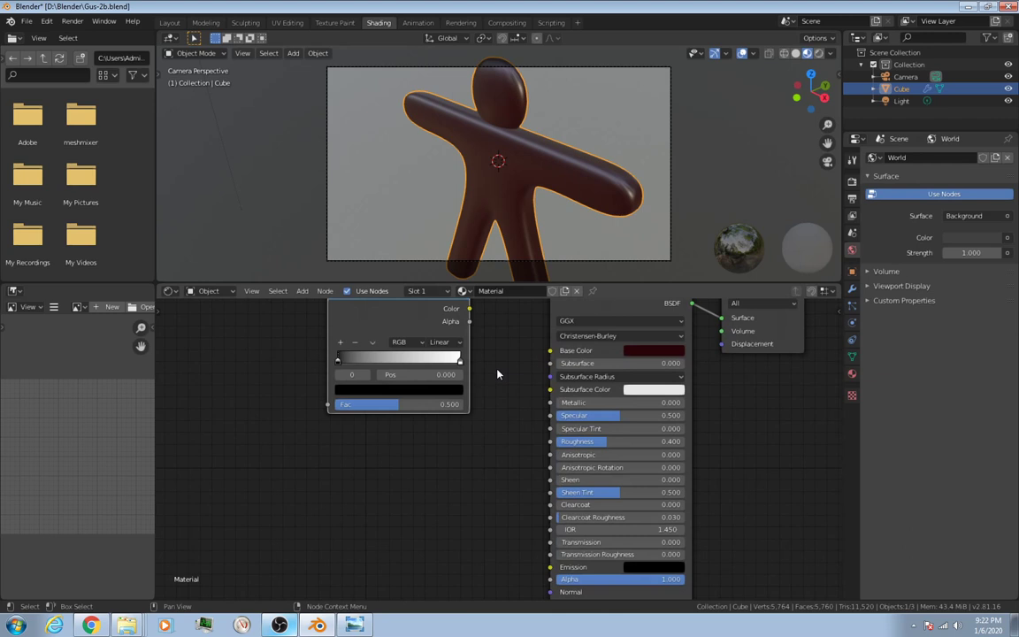
scroll(481, 369, down, 1)
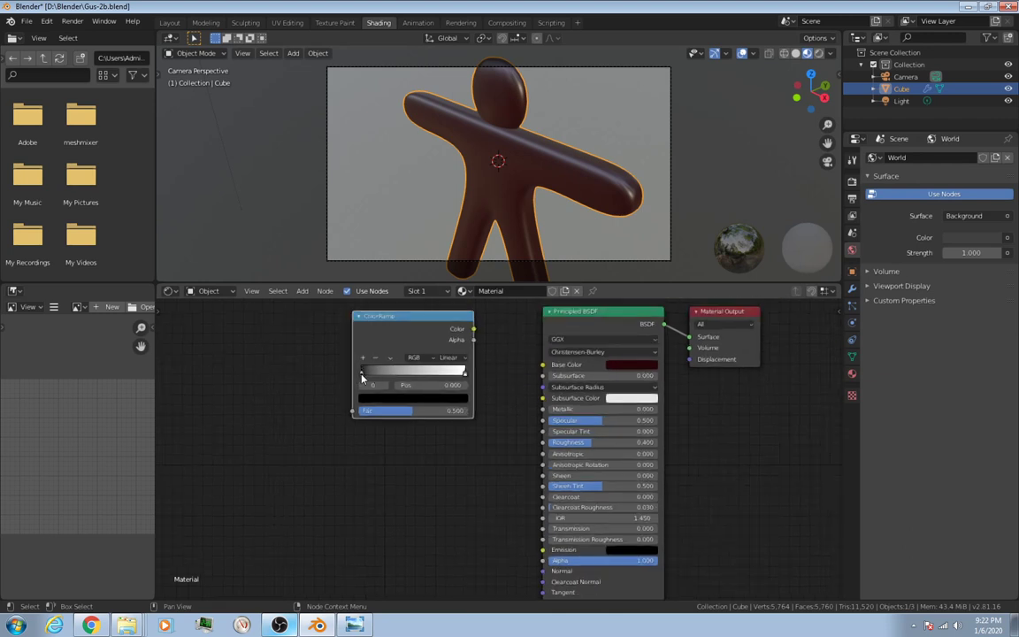
drag(362, 378, 393, 378)
drag(464, 372, 432, 372)
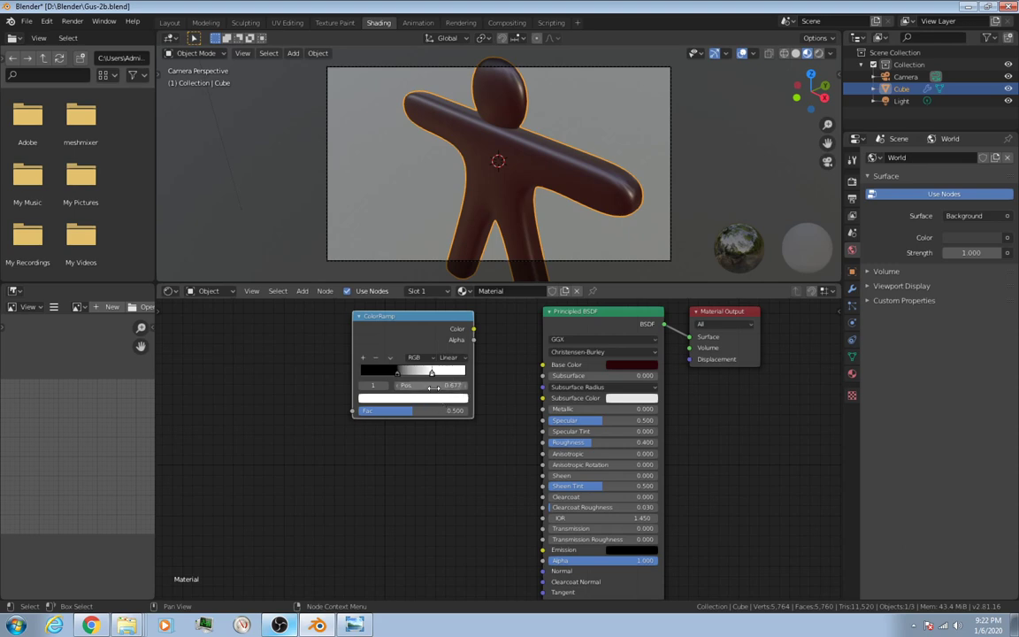
Step: Recolour the ColorRamp's white stop a deep, warm red-brown
click(456, 397)
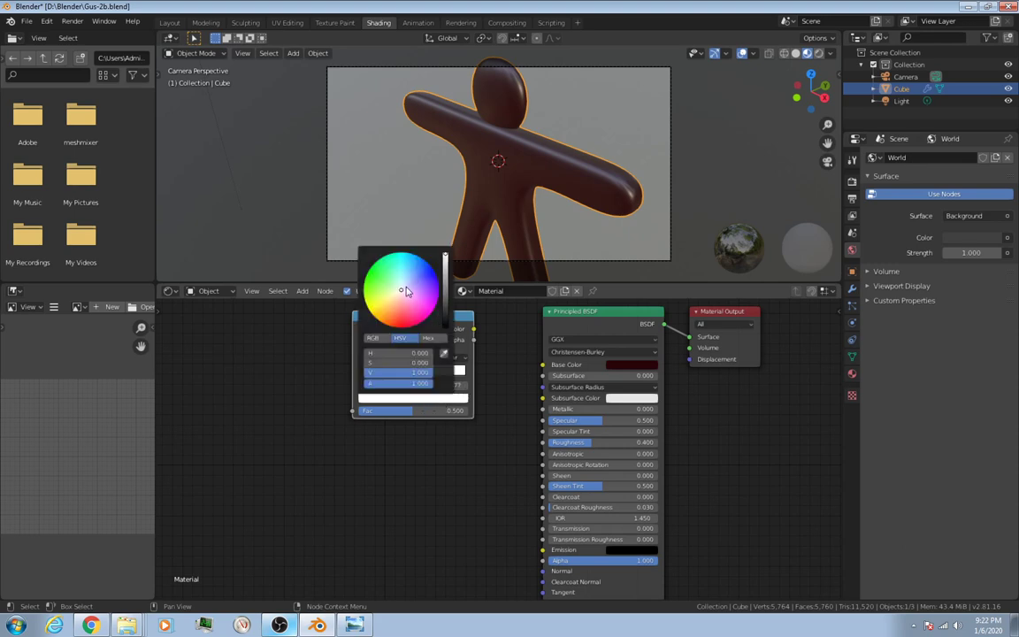
mouse_move(394, 318)
mouse_down()
mouse_move(390, 326)
mouse_move(406, 320)
mouse_up()
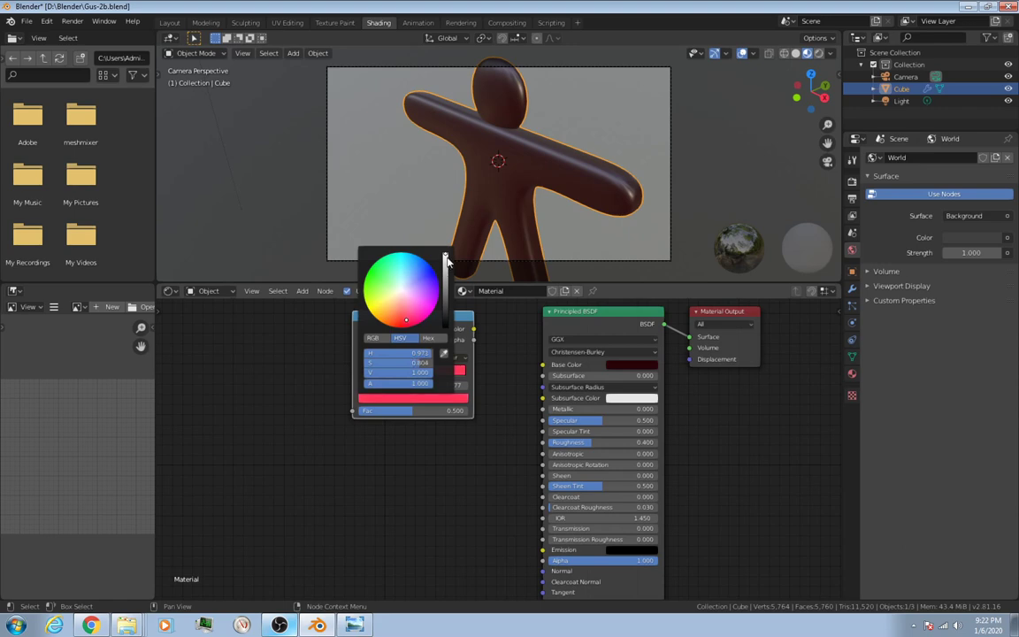
drag(445, 257, 445, 302)
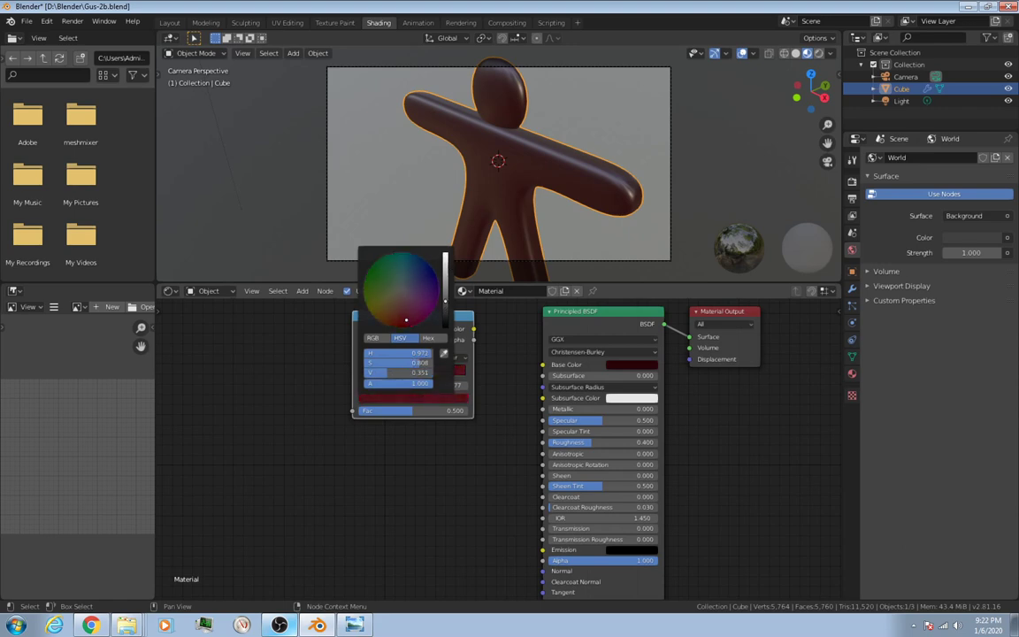
click(396, 314)
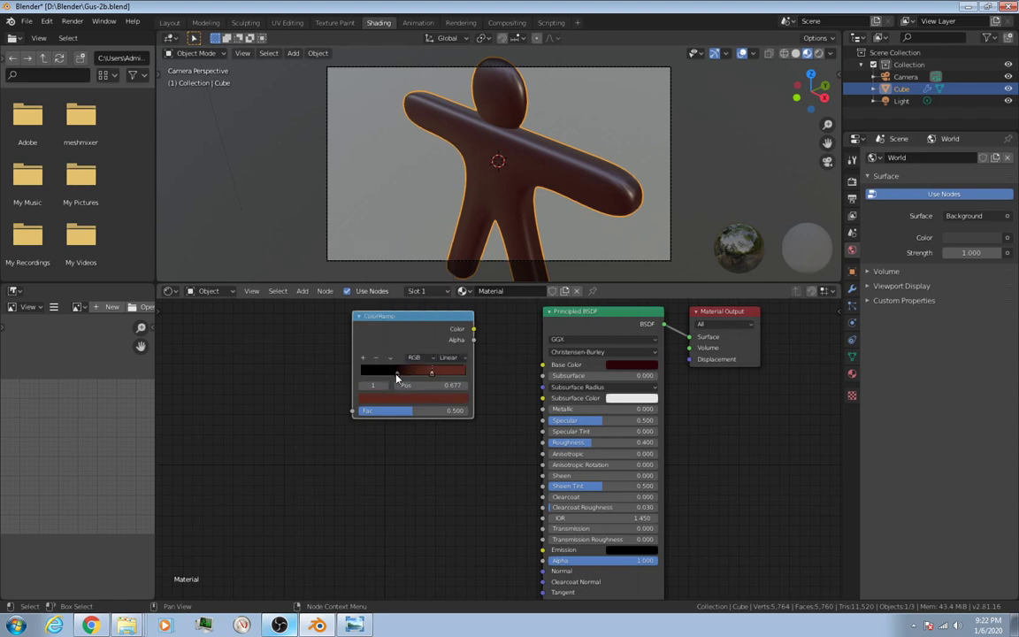
Step: Make the black stop dark red and link the ramp's Color to the Principled BSDF Base Color
click(397, 372)
click(401, 399)
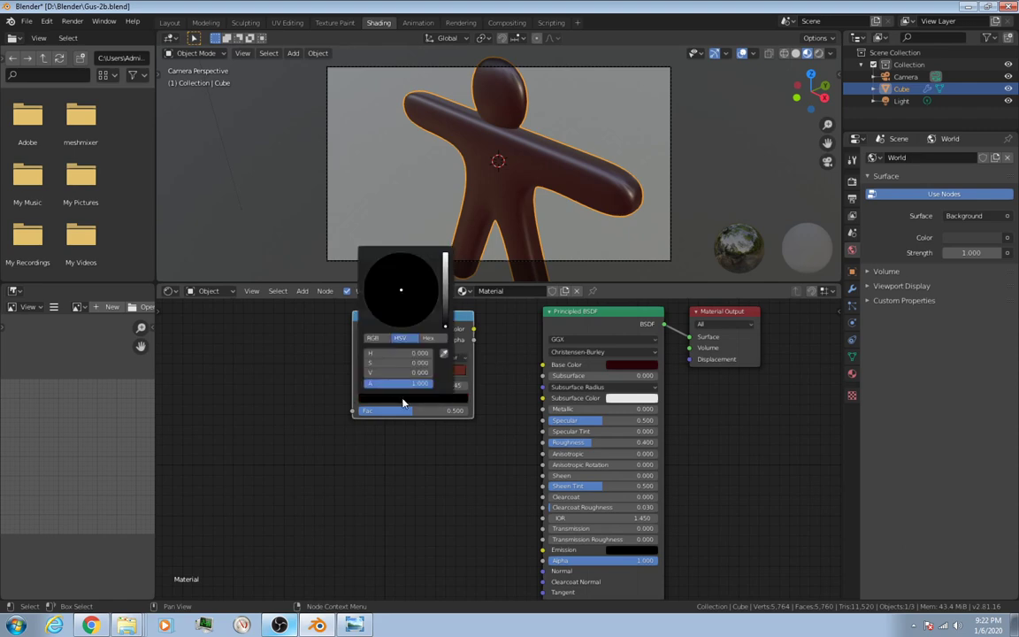
drag(444, 329, 391, 324)
click(400, 313)
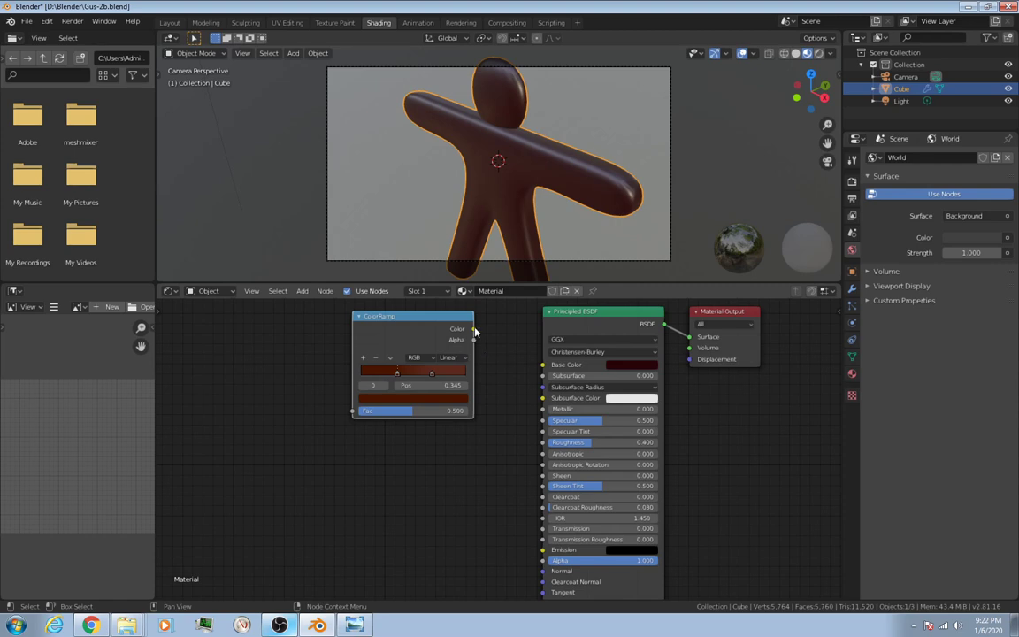
drag(474, 329, 543, 370)
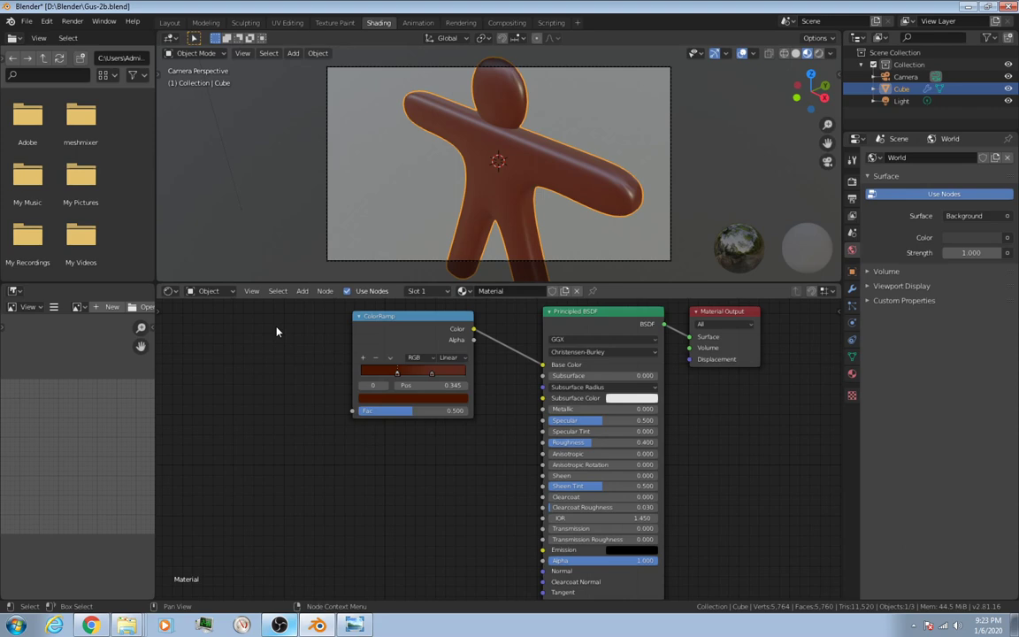
Step: Add a Noise Texture left of the ColorRamp and connect its Color to the ramp's Fac
click(302, 290)
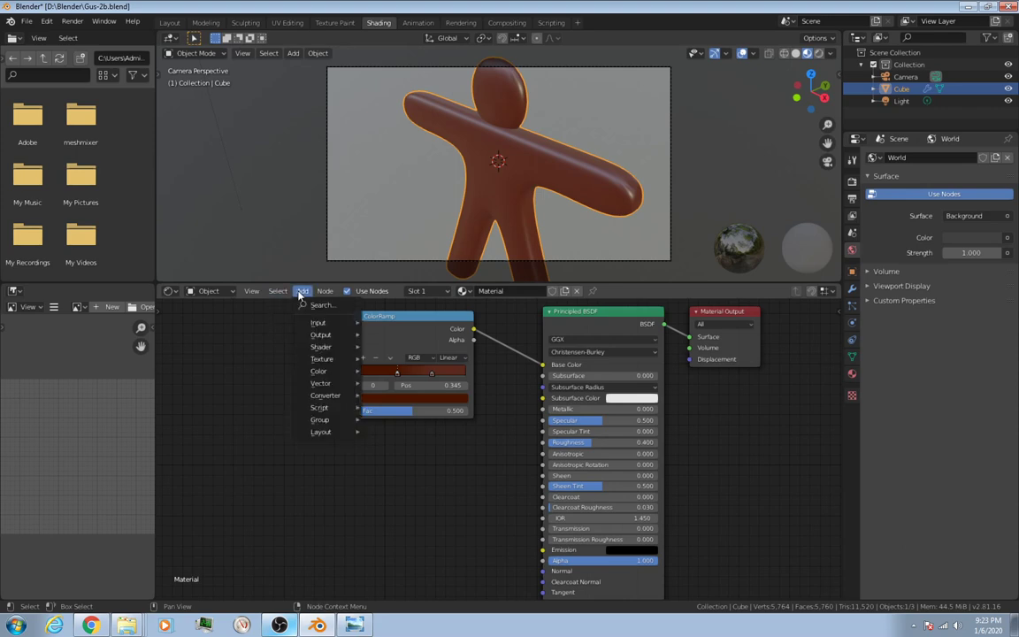
mouse_move(325, 360)
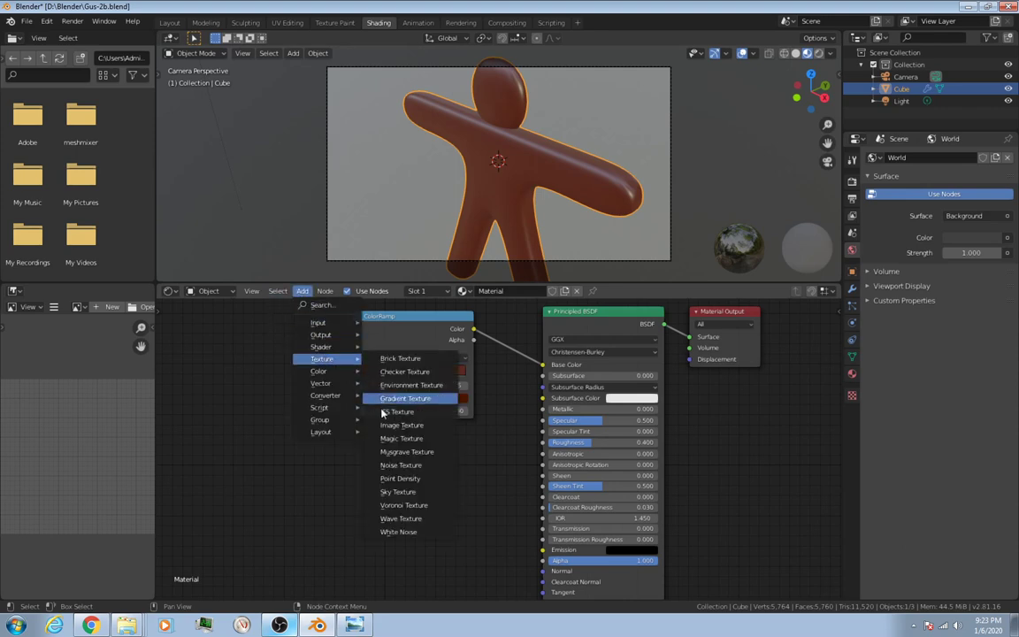
click(400, 464)
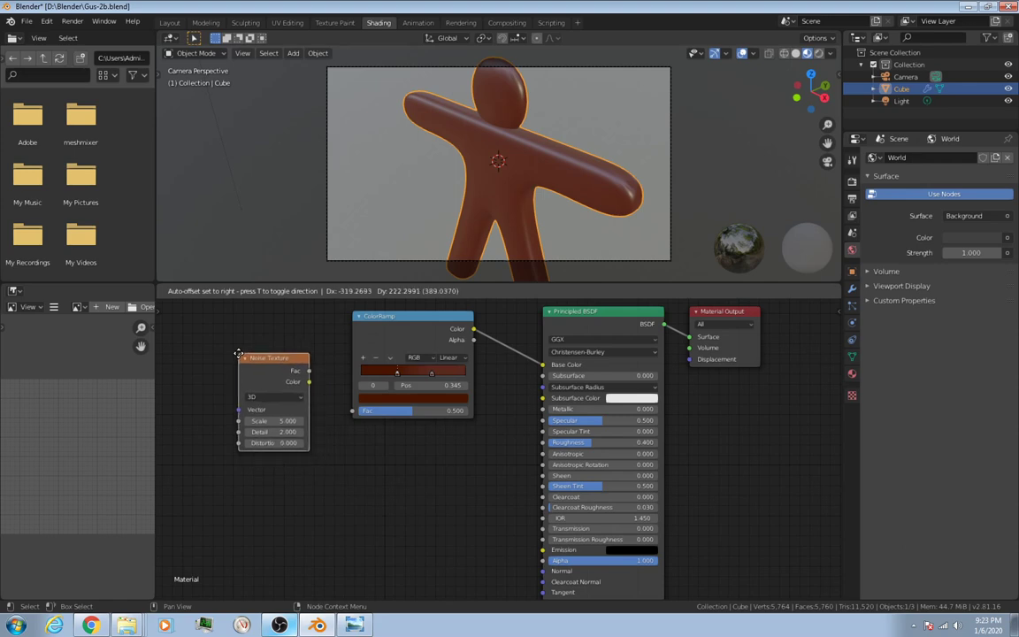
click(237, 354)
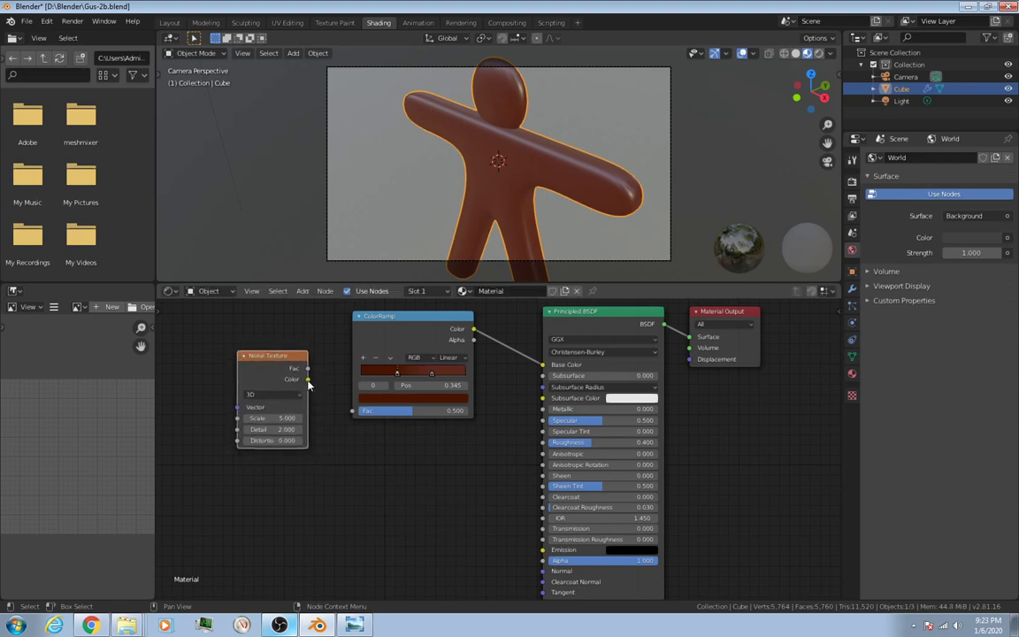
drag(307, 378, 352, 410)
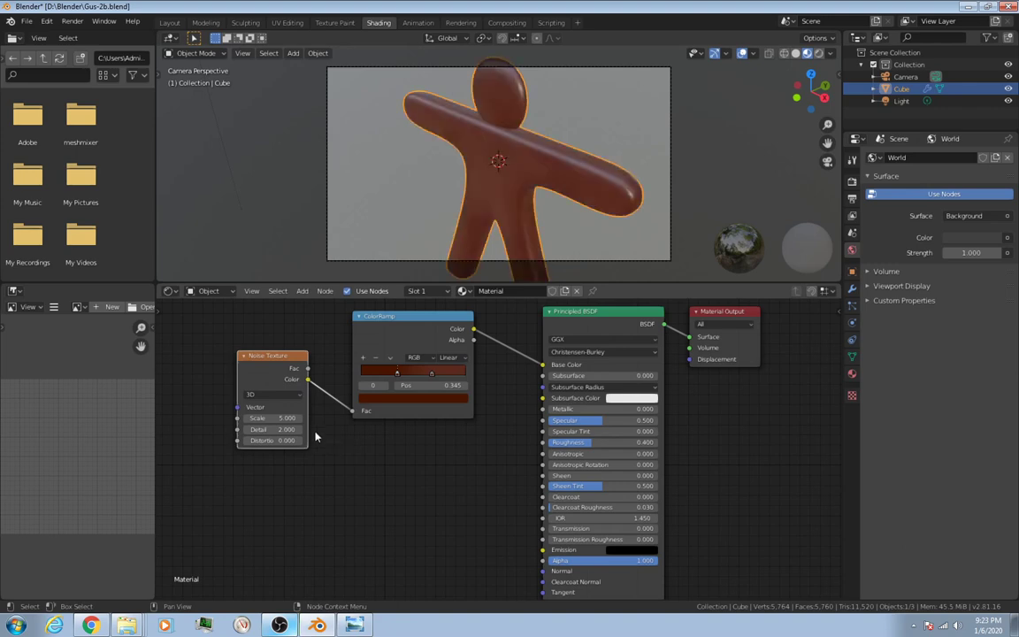
Step: Set the Noise Texture Scale to 100 and raise its Detail to 16
drag(257, 417, 283, 423)
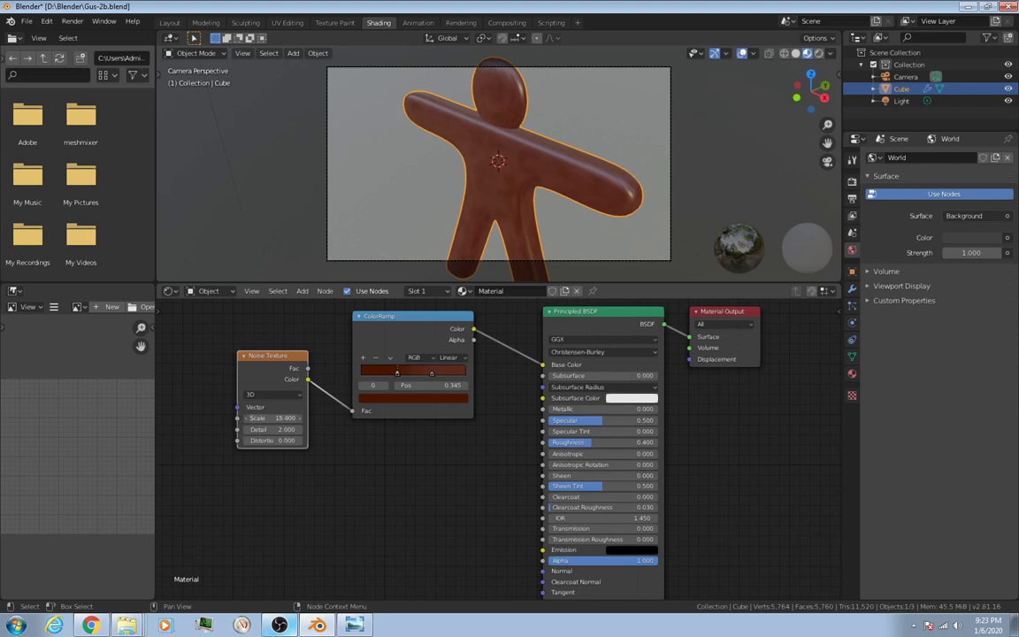
click(265, 417)
text(29.2)
key(BackSpace)
key(BackSpace)
key(BackSpace)
key(BackSpace)
text(120)
key(Return)
click(266, 417)
text(100)
key(Return)
drag(269, 429, 341, 433)
Step: Add a Bump node below the ramp, fed by the noise Color and feeding the Principled BSDF Normal
click(302, 291)
mouse_move(332, 387)
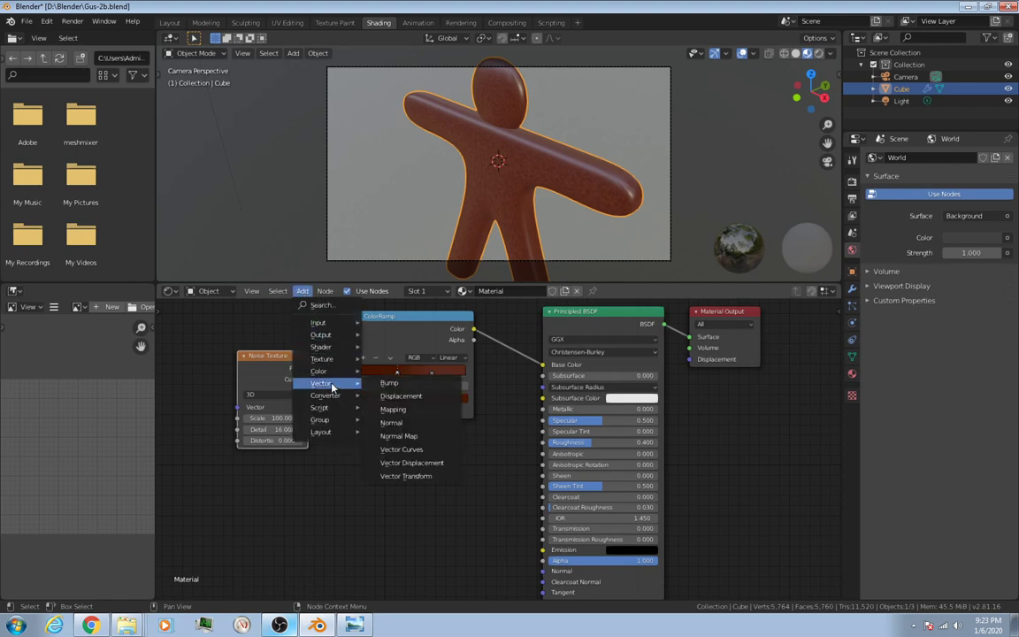
click(389, 383)
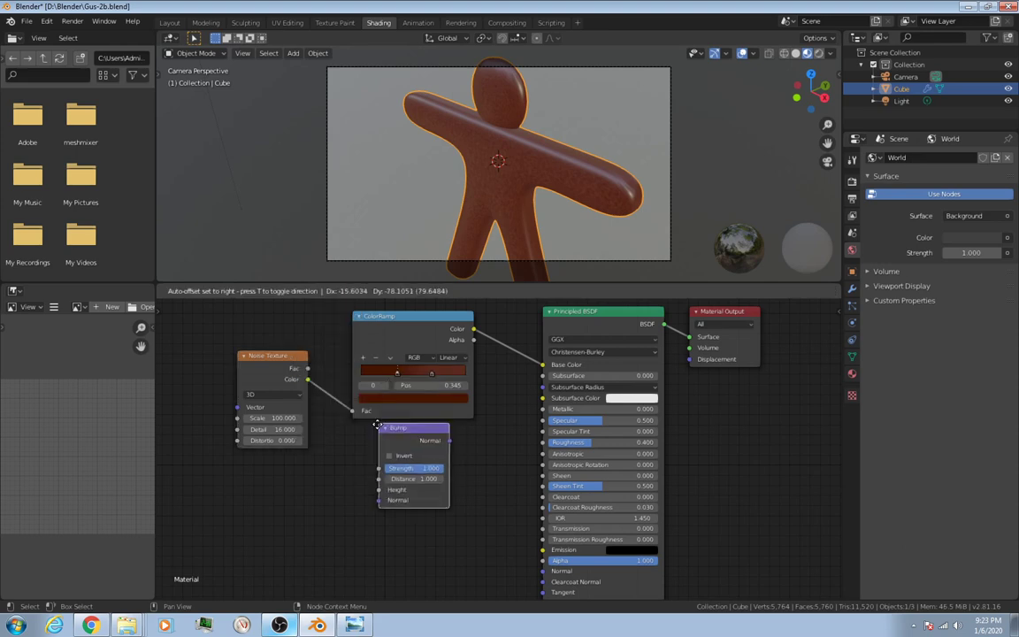
click(375, 455)
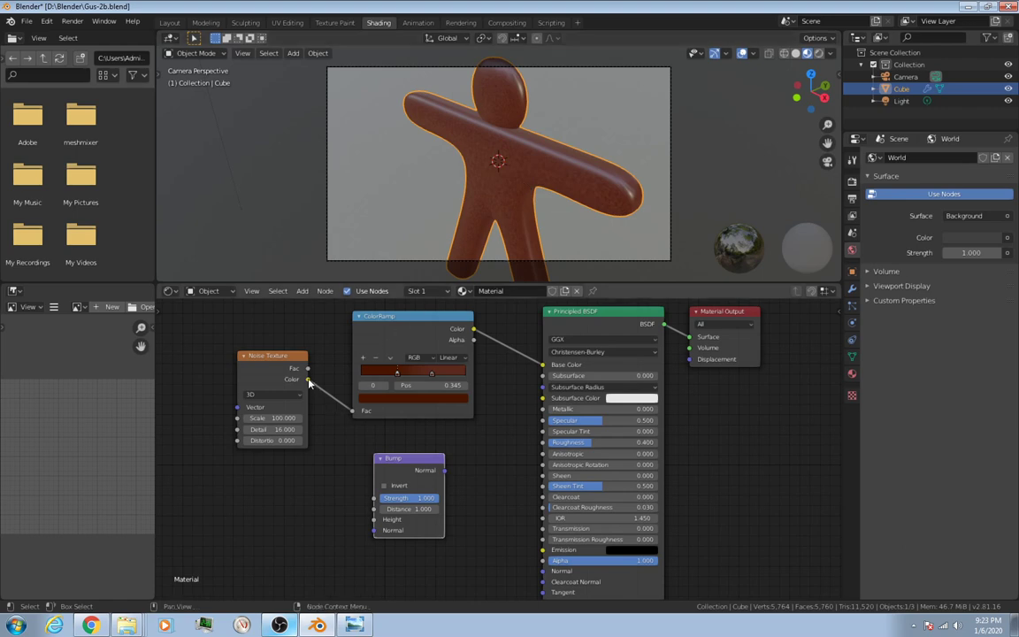
drag(307, 381, 374, 519)
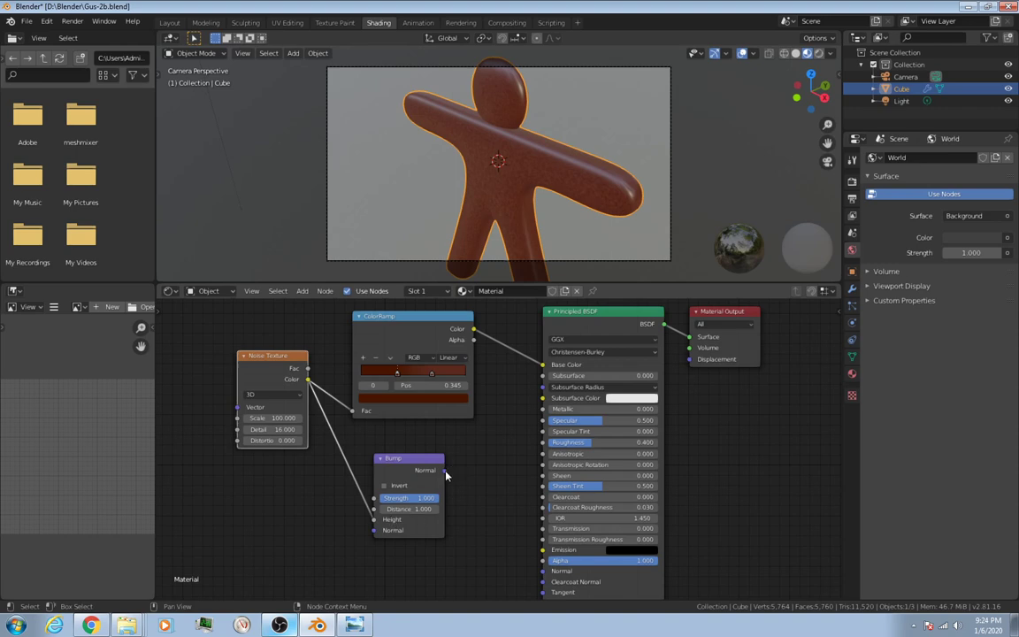
drag(446, 475, 543, 571)
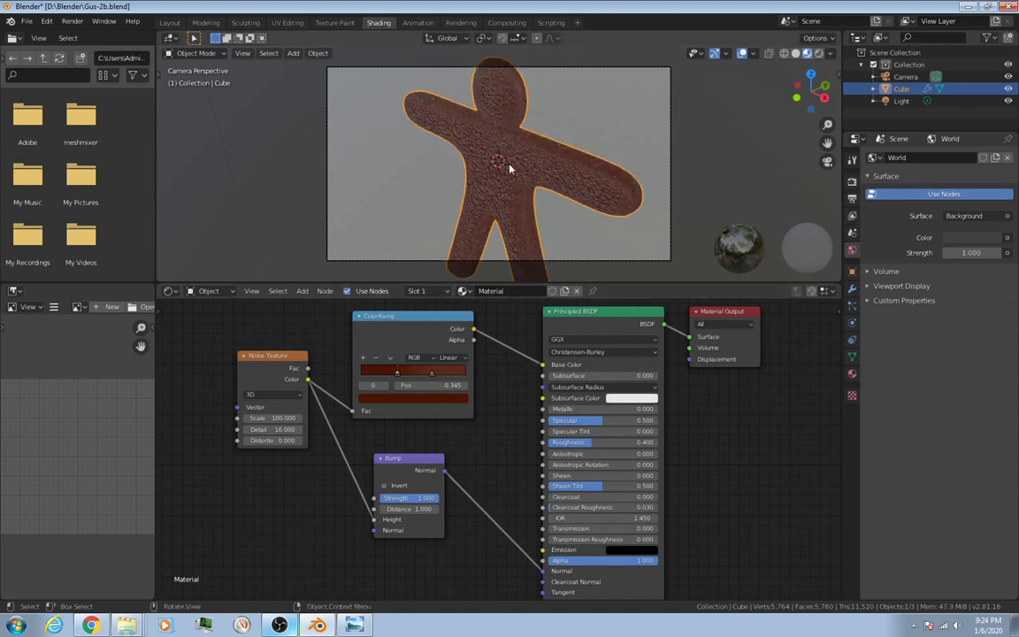
Step: Inspect the bumpy texture in the viewport and lower the Bump Strength to 0.5
scroll(509, 167, up, 5)
scroll(510, 167, down, 4)
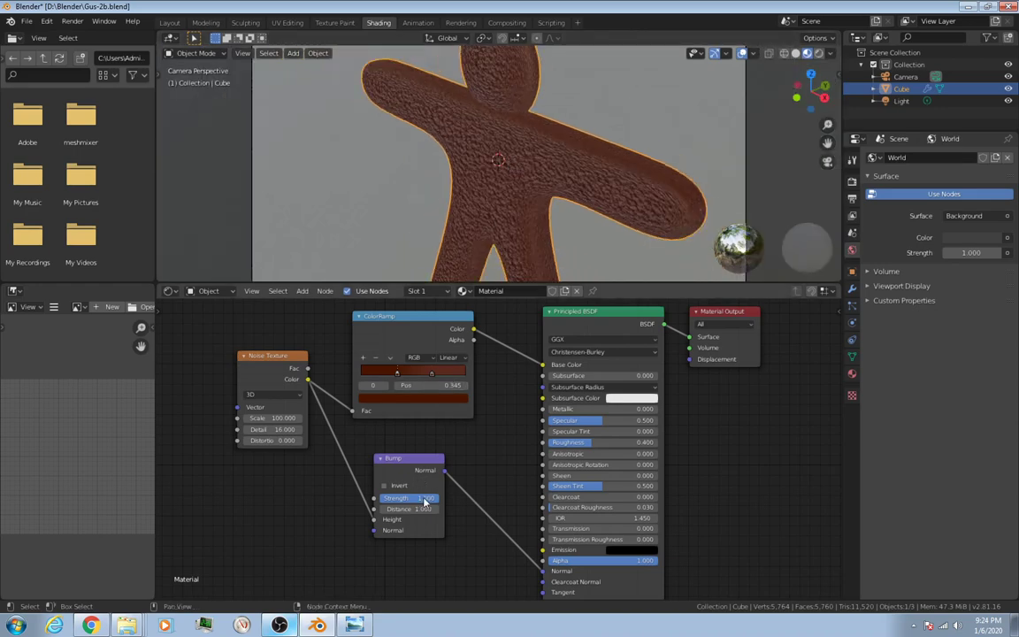
scroll(513, 178, up, 5)
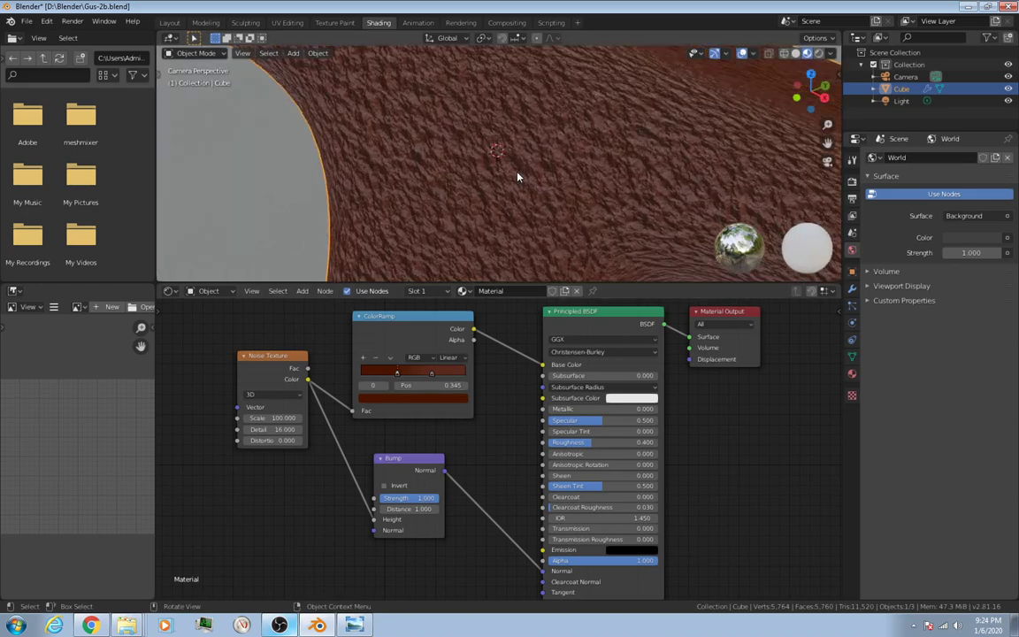
scroll(495, 180, down, 5)
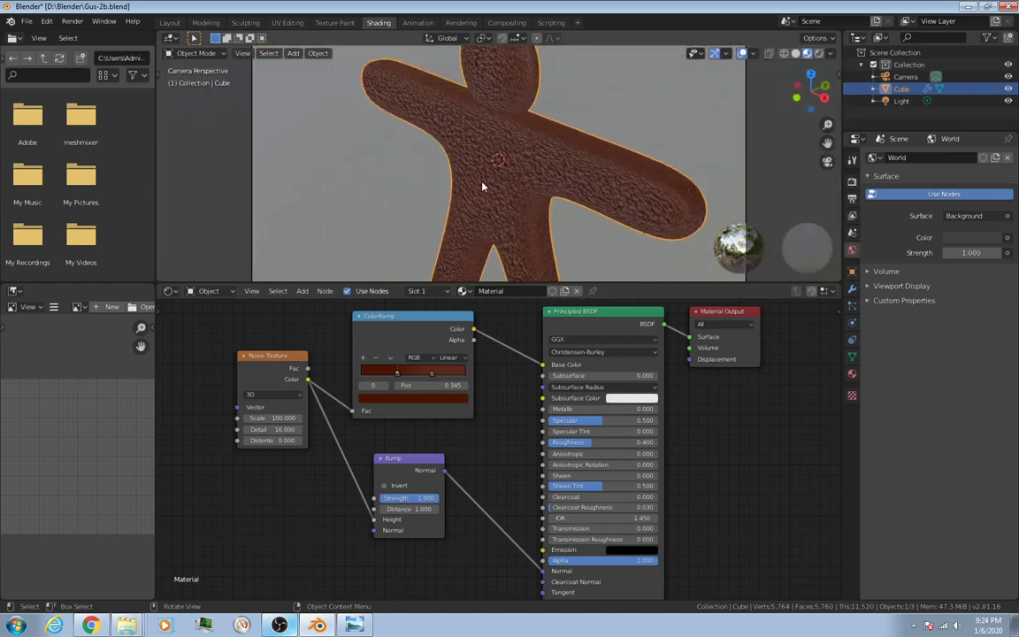
mouse_move(491, 190)
middle_down()
mouse_move(537, 182)
mouse_move(486, 171)
middle_up()
mouse_move(427, 498)
mouse_down()
mouse_move(416, 498)
mouse_move(434, 501)
mouse_up()
click(434, 500)
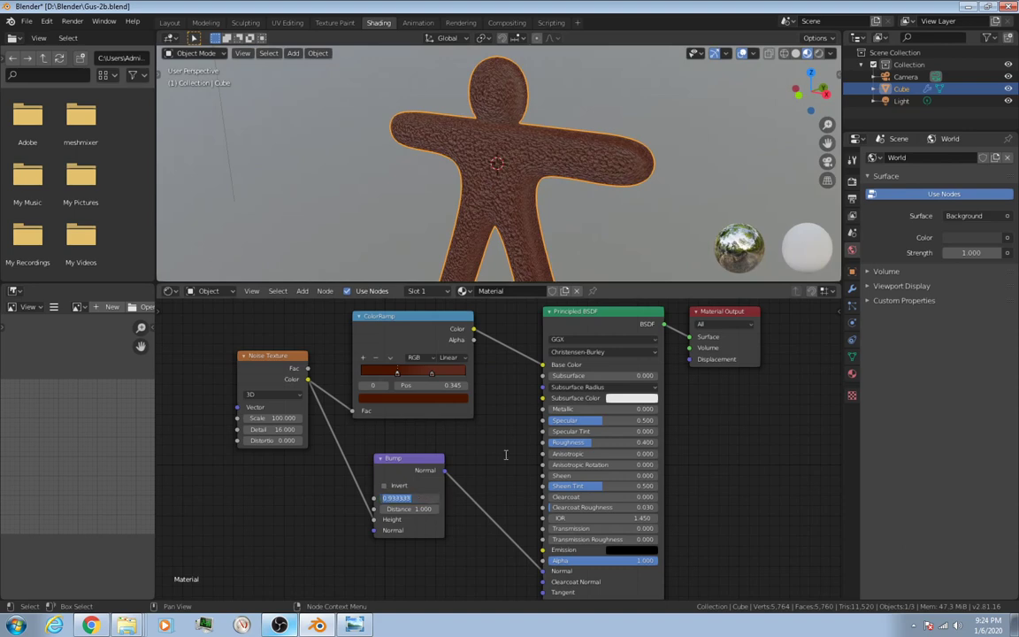
text(0.5)
key(Return)
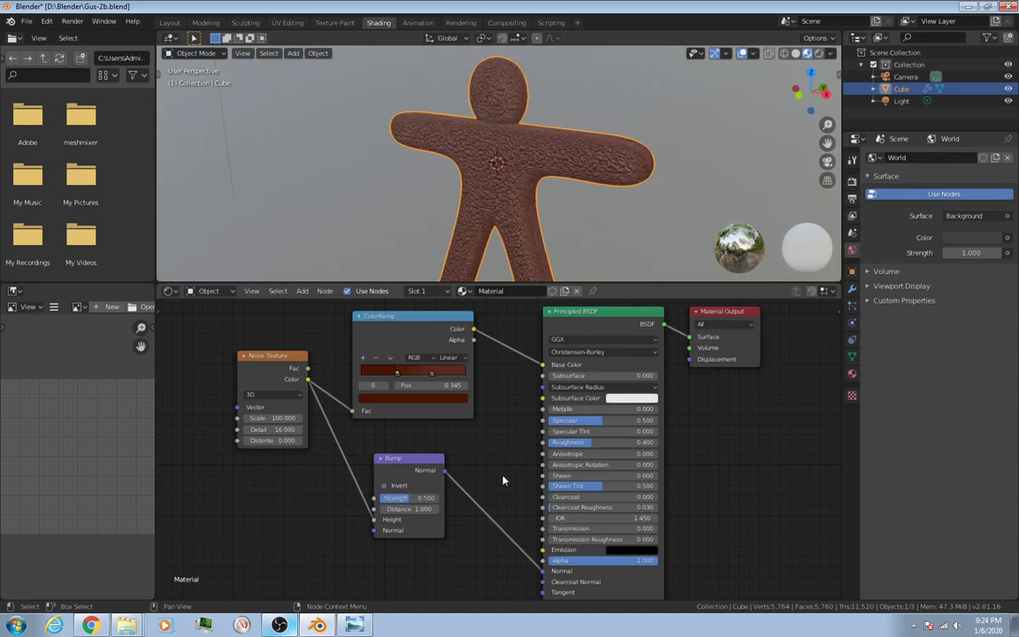
Step: Lower the Bump Strength further to 0.2, then nudge it up to 0.3
click(425, 500)
text(0.2)
key(Return)
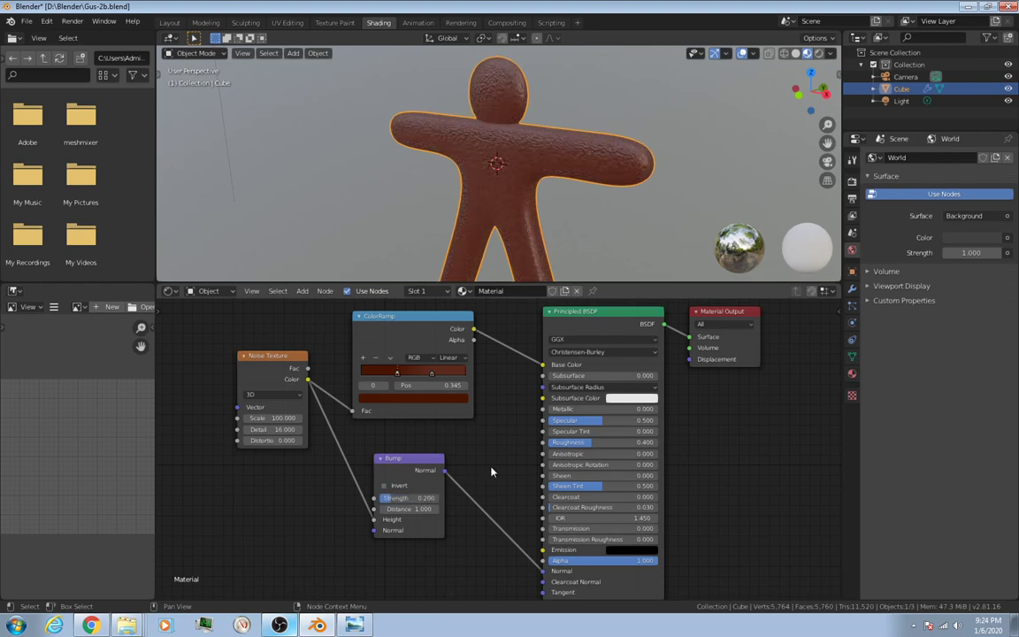
click(433, 498)
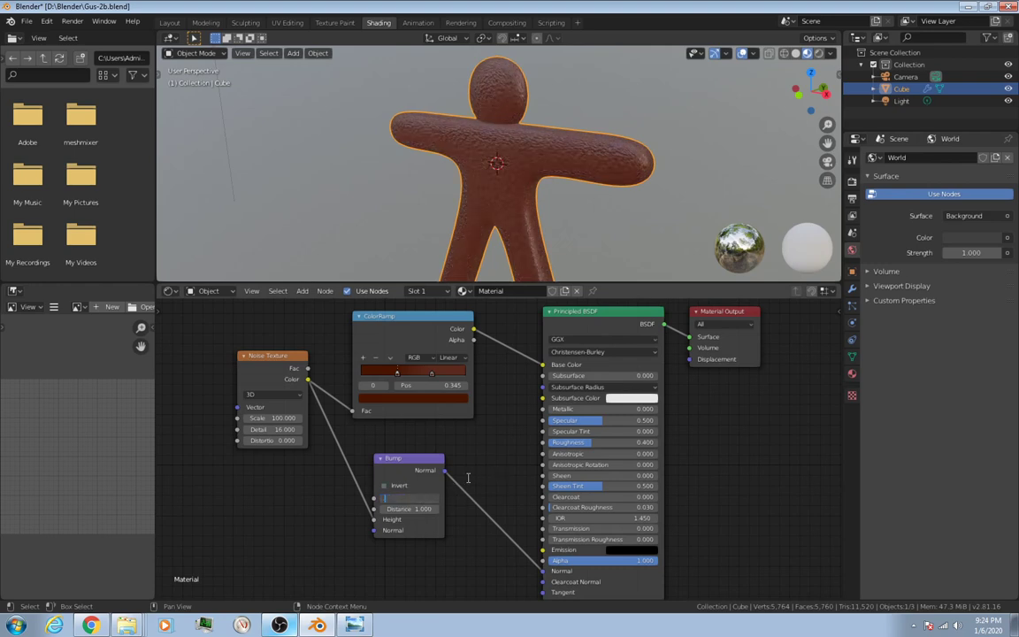